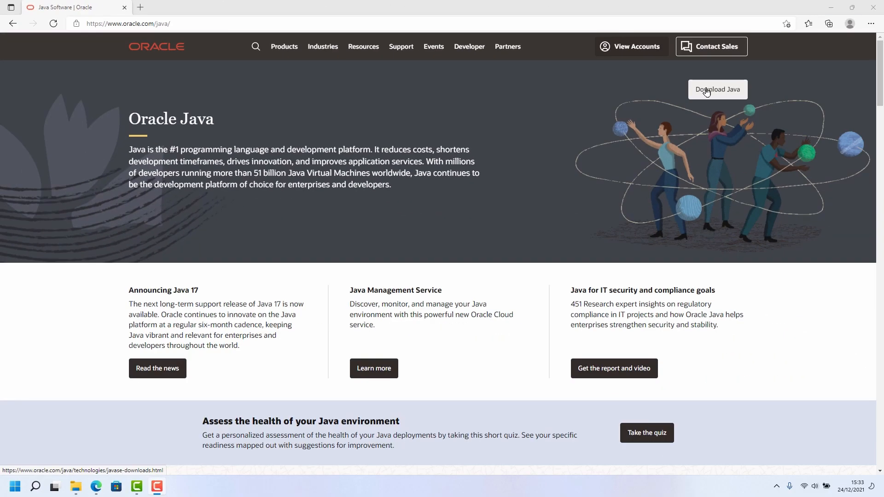
Download the Windows x64 Installer for Java SE Development Kit 17 from Oracle's Java downloads page.
left_click(707, 92)
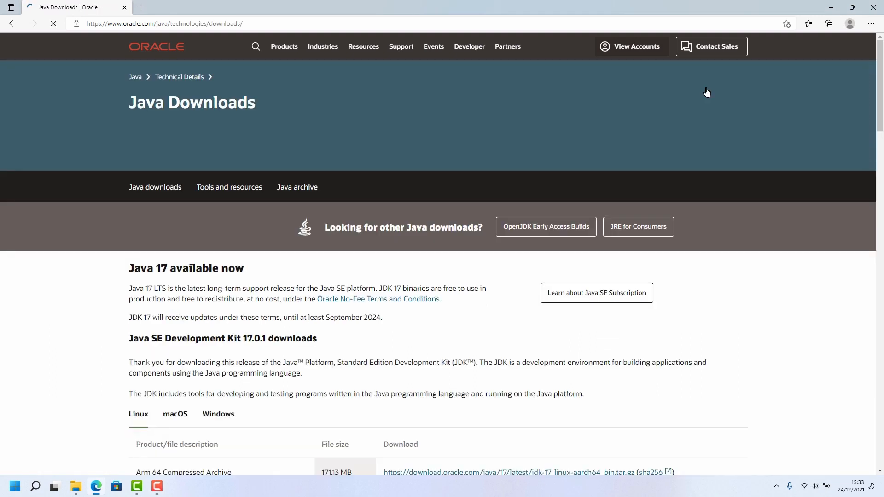
scroll(513, 211, "down", 3)
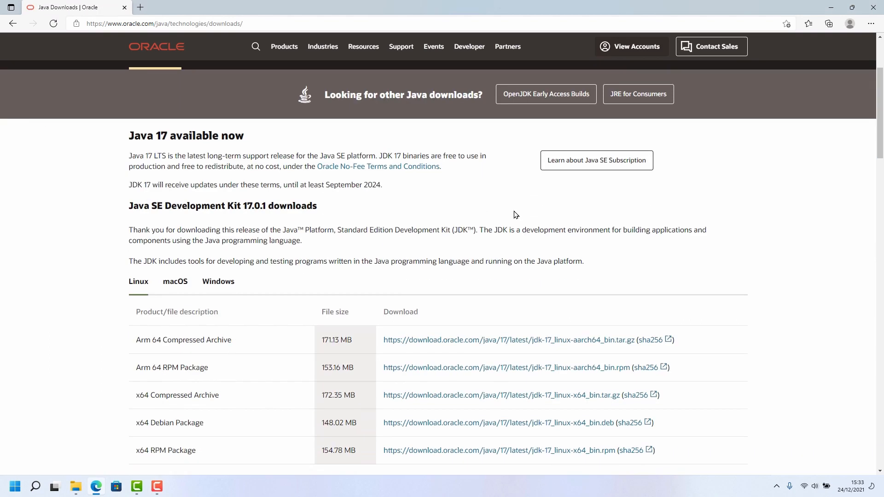
left_click(226, 289)
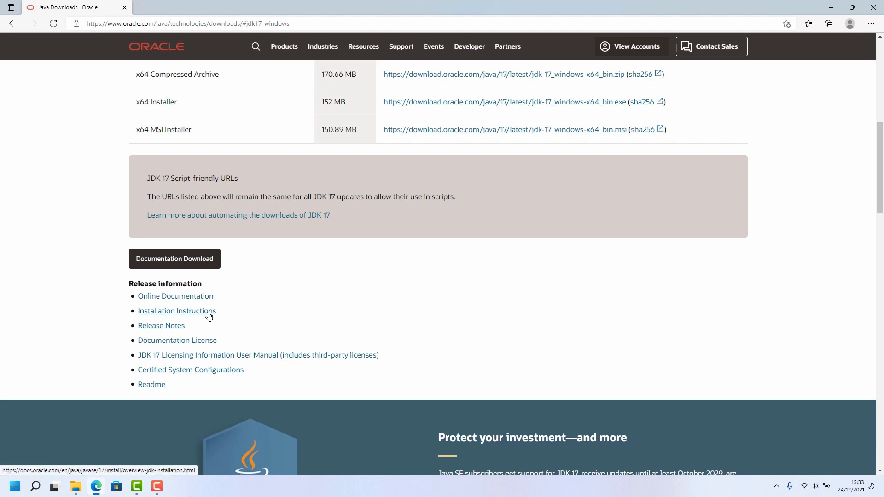
scroll(262, 308, "up", 3)
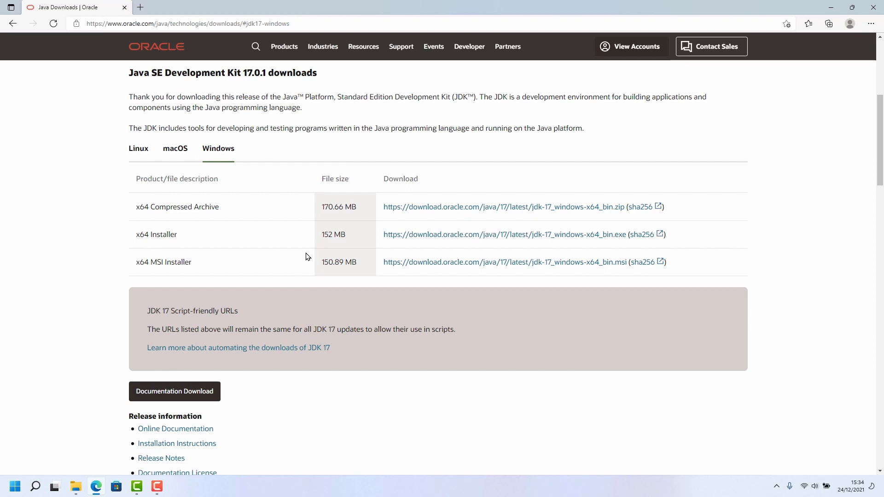
left_click(437, 239)
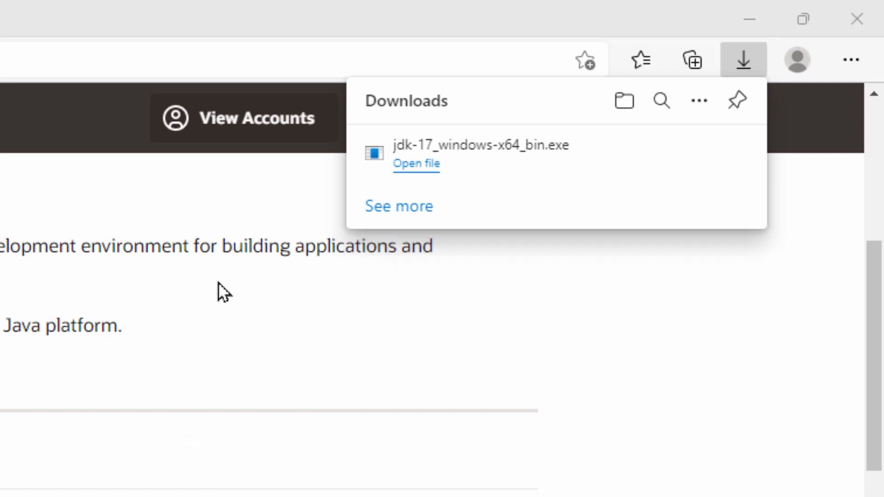
Launch the downloaded jdk-17_windows-x64_bin.exe and proceed through the JDK 17.0.1 installation wizard.
left_click(476, 166)
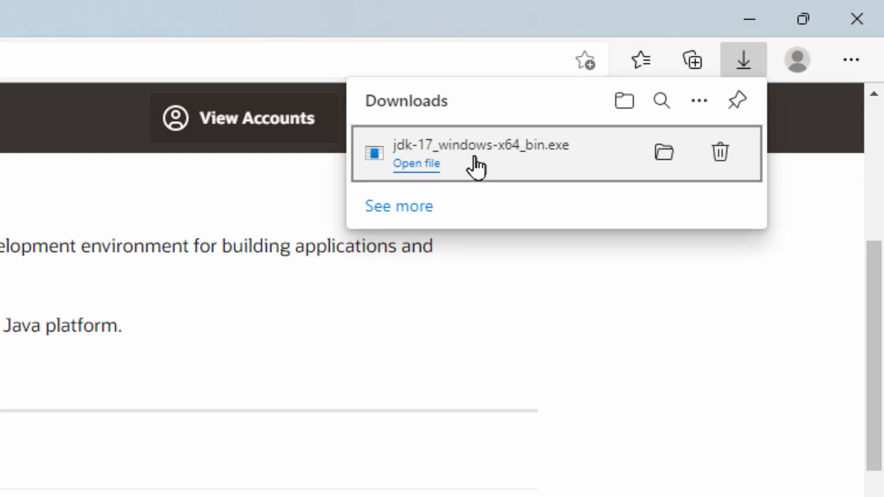
left_click(427, 174)
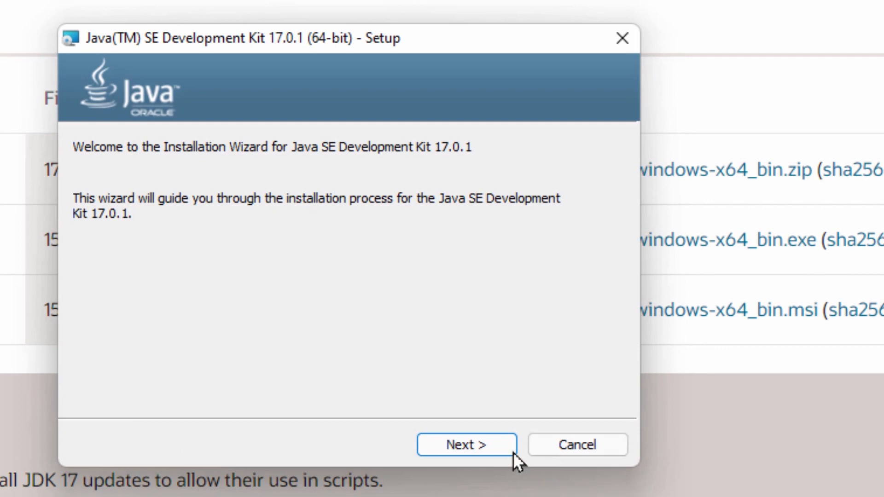
left_click(502, 446)
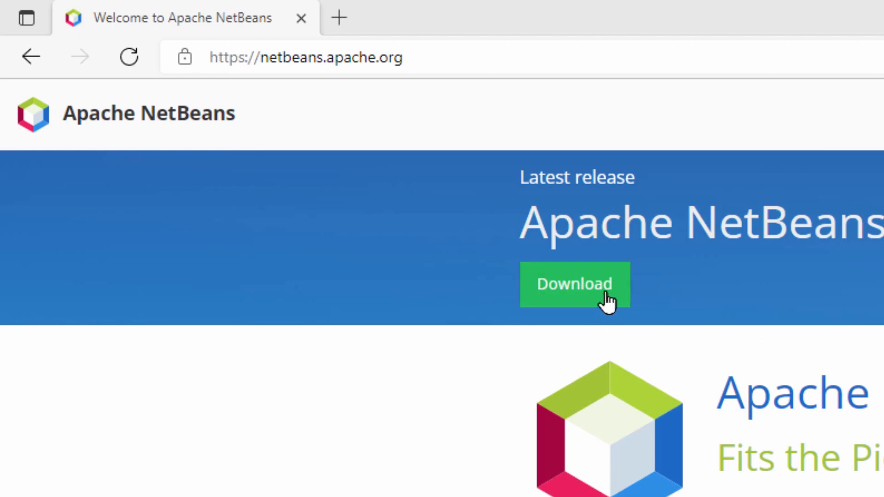
Download Apache-NetBeans-12.6-bin-windows-x64.exe from the Apache NetBeans website using the suggested Apache download site.
left_click(580, 288)
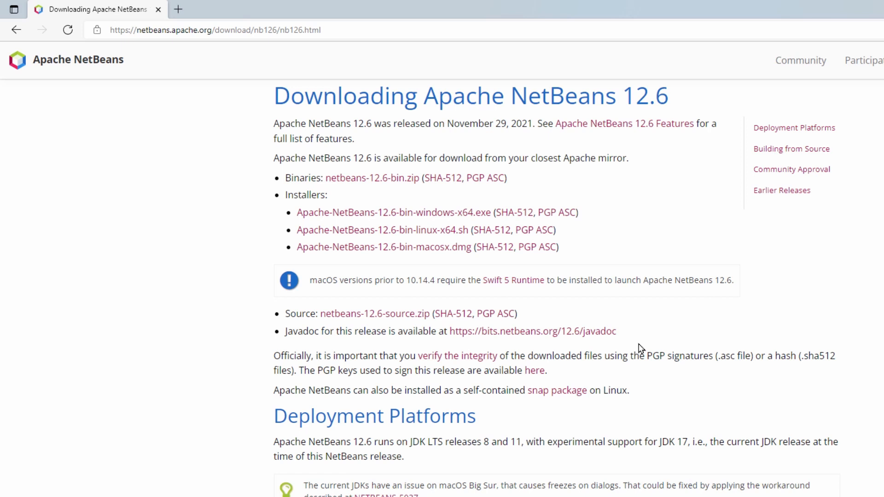
left_click(483, 215)
left_click(652, 266)
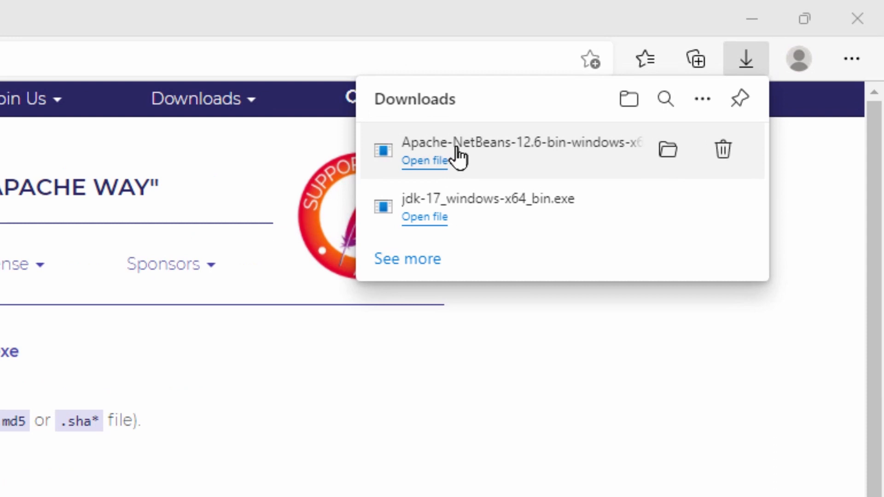
Run the NetBeans 12.6 installer, accept the license, keep the default NetBeans and JDK folders and update checking, and start the installation.
left_click(713, 60)
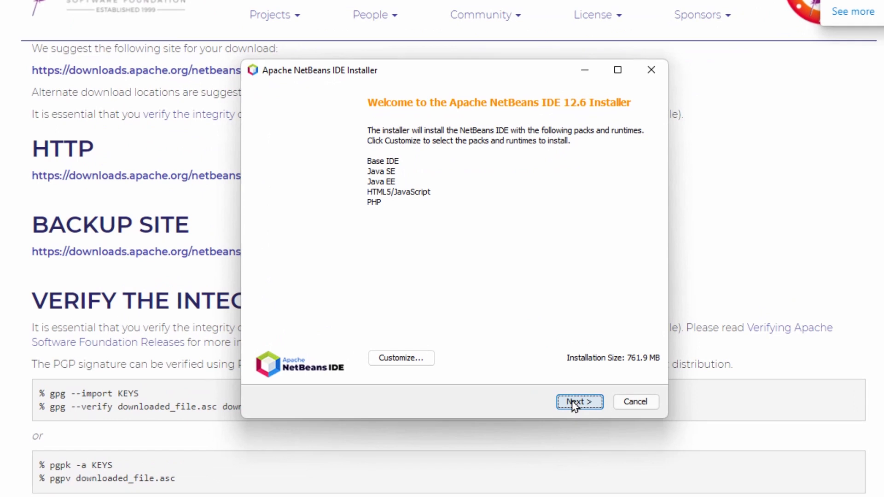
left_click(552, 383)
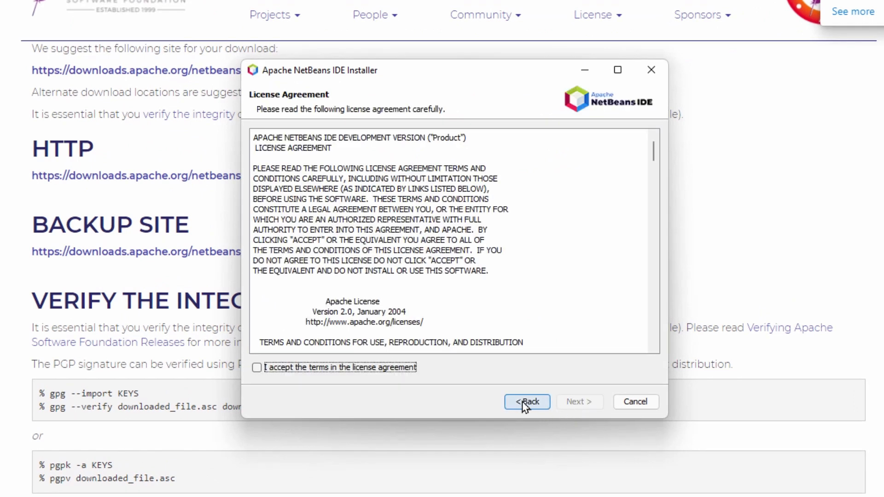
left_click(257, 368)
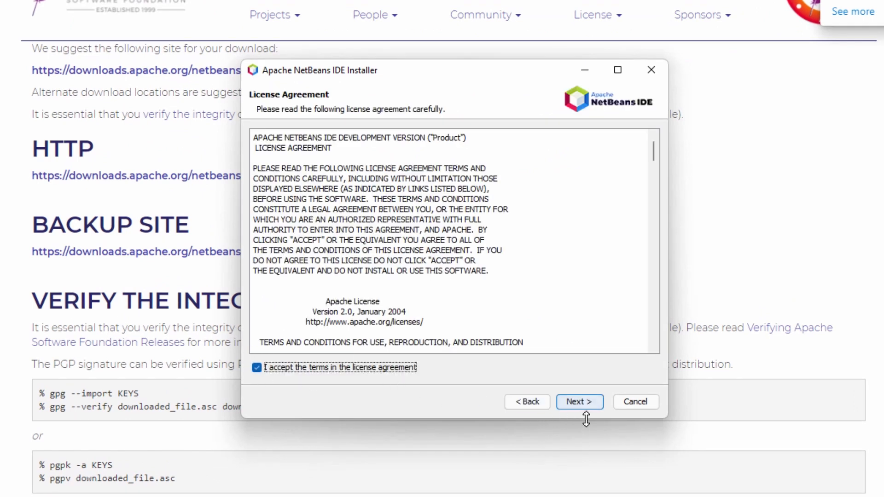
left_click(581, 402)
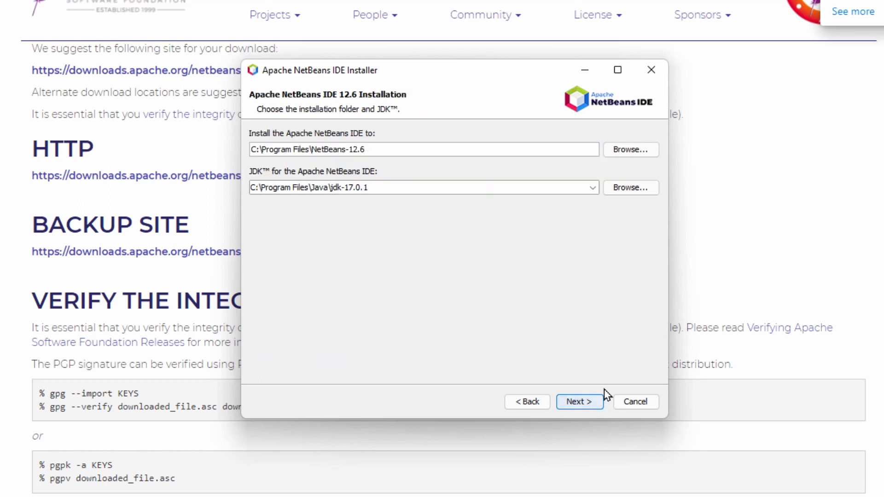
left_click(591, 402)
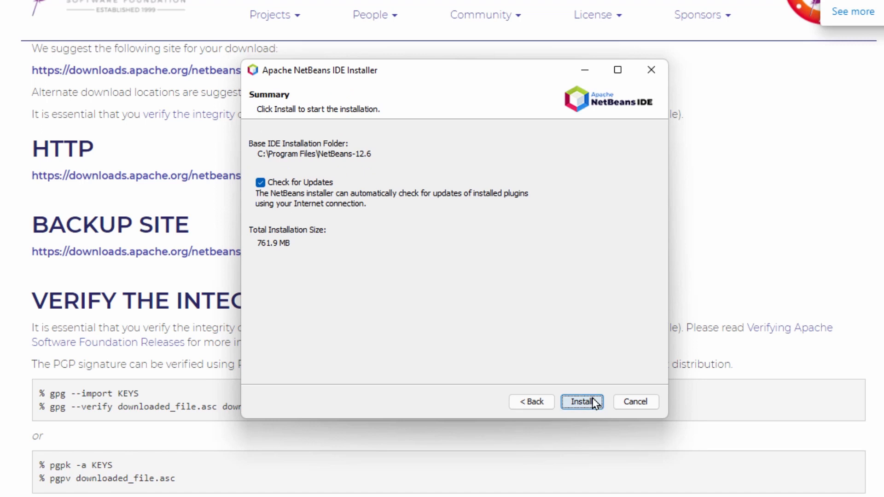
left_click(593, 402)
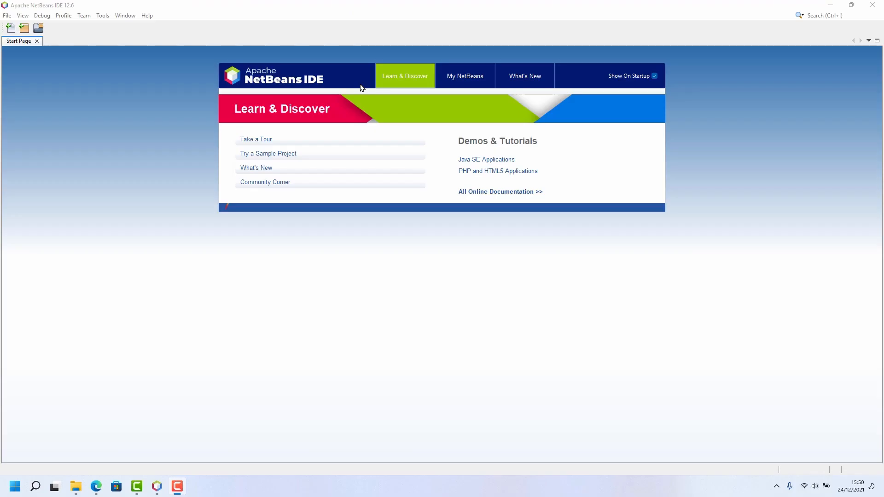
Start a new sample project from the NetBeans start page, choosing Anagram Game from the Java with Ant samples.
left_click(285, 157)
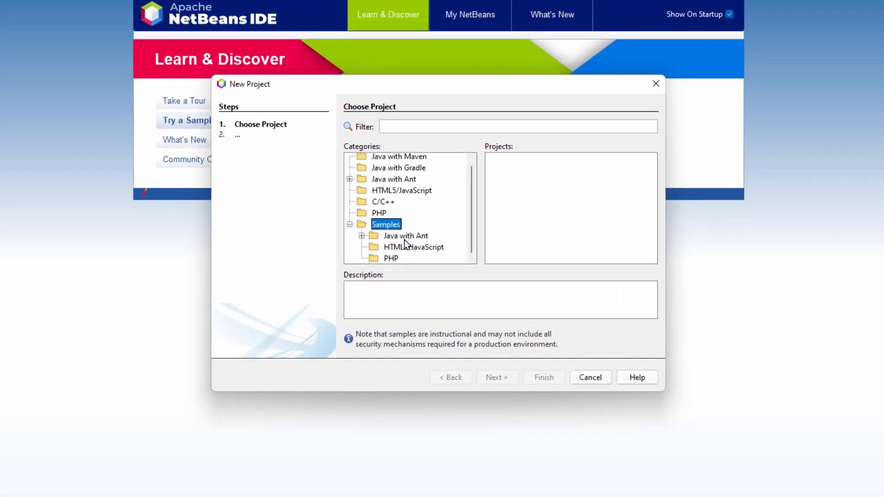
left_click(405, 238)
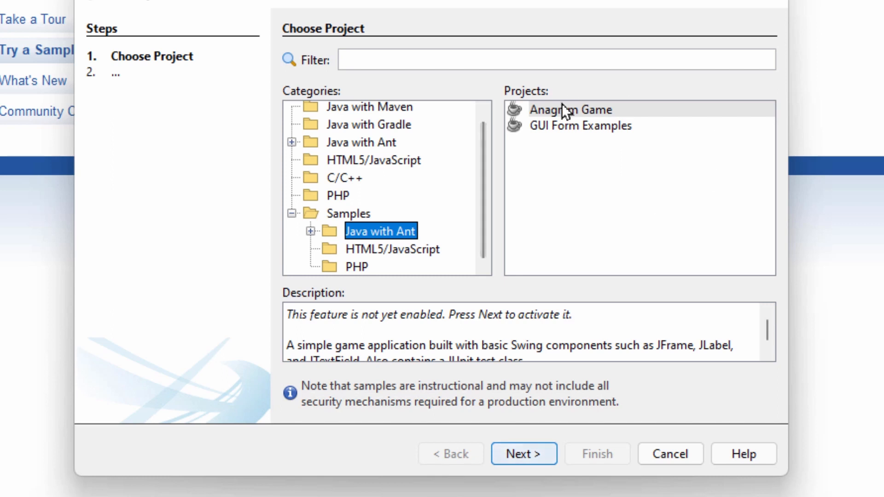
left_click(563, 110)
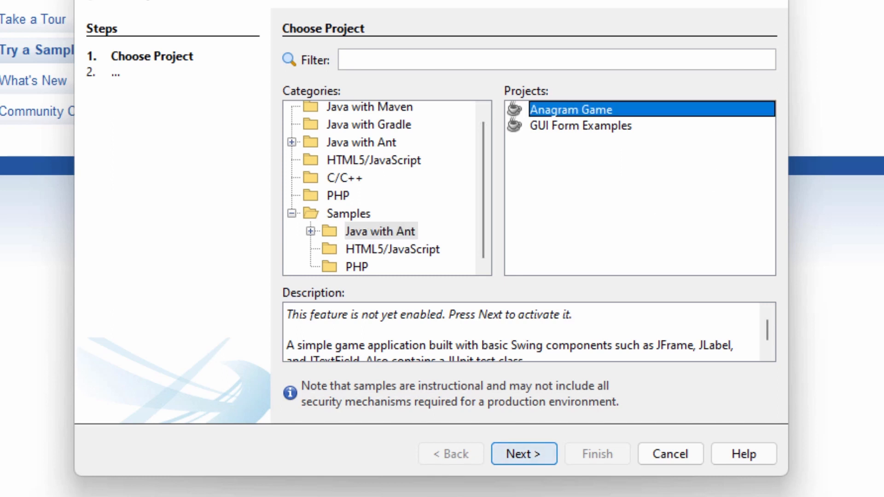
left_click(529, 457)
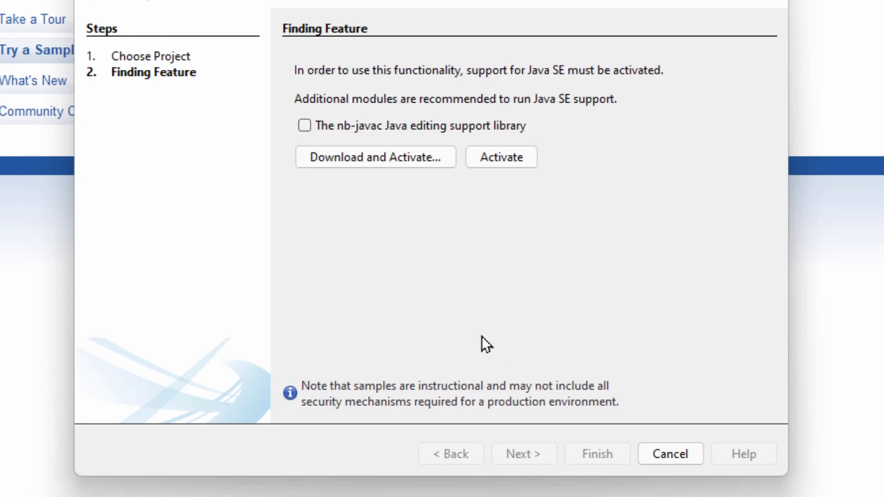
Download and activate Java SE support with the nb-javac Java editing support library, accepting its license terms.
left_click(304, 125)
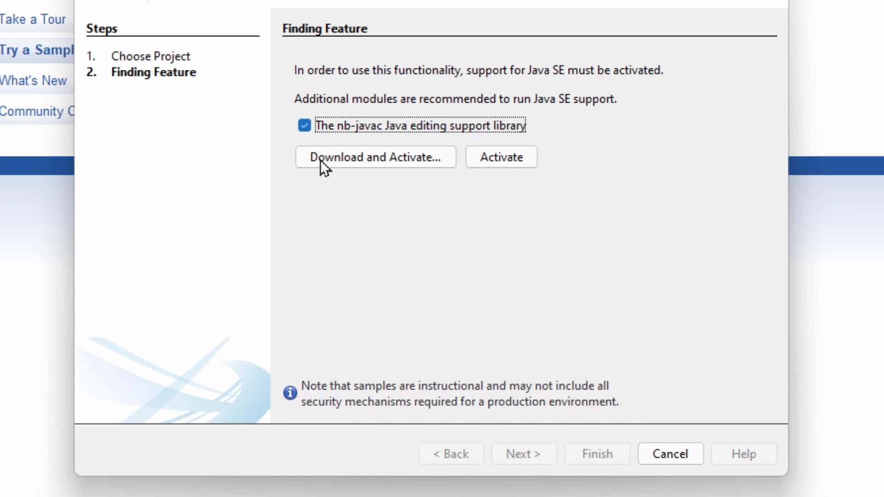
left_click(378, 155)
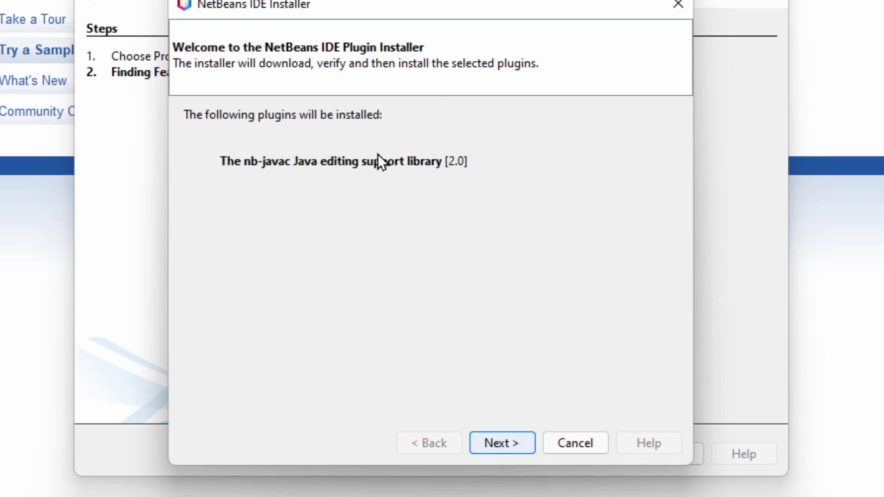
left_click(514, 443)
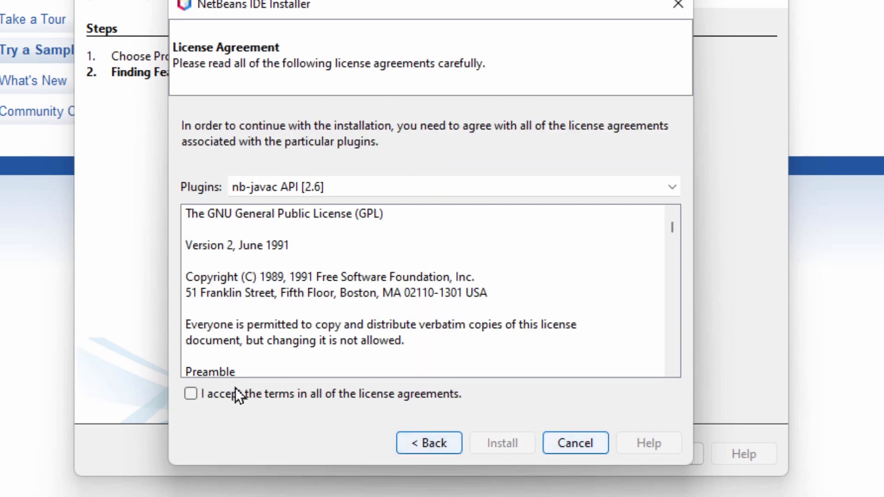
left_click(237, 393)
left_click(507, 446)
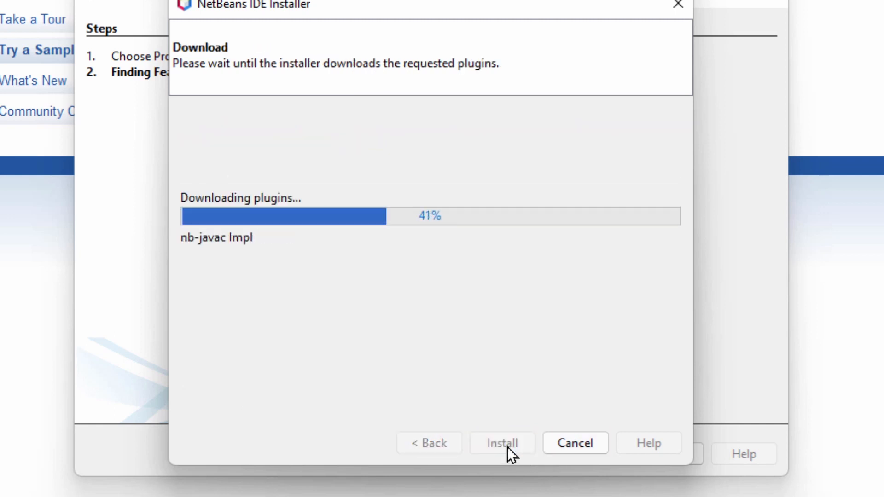
left_click(592, 447)
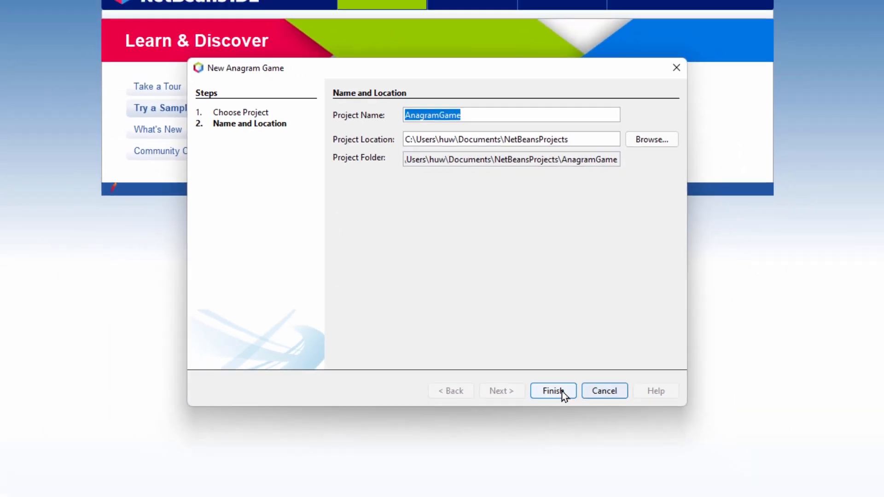
Create the AnagramGame project with its default name and location, and view WordLibrary.java in the com.toy.anagrams.lib source package.
left_click(596, 454)
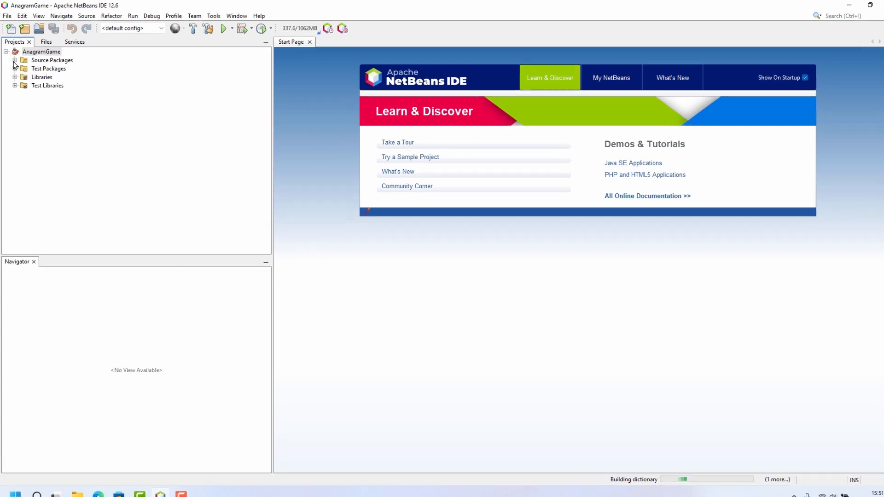
left_click(15, 60)
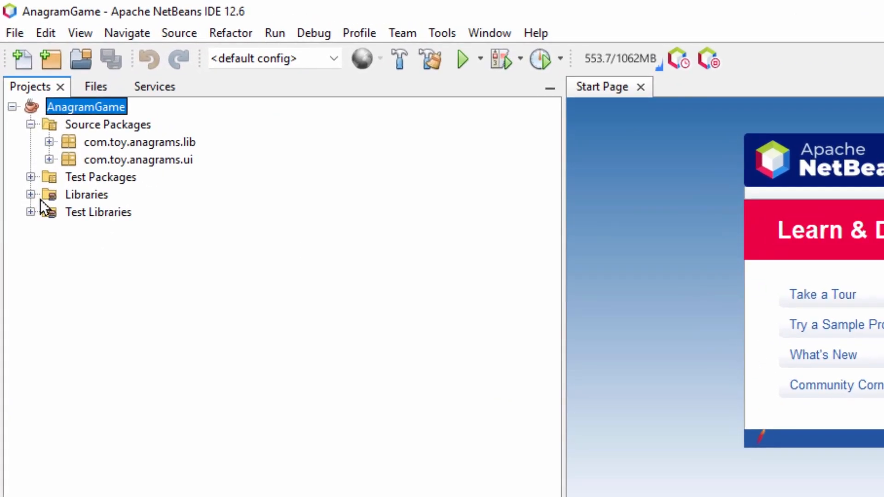
left_click(49, 142)
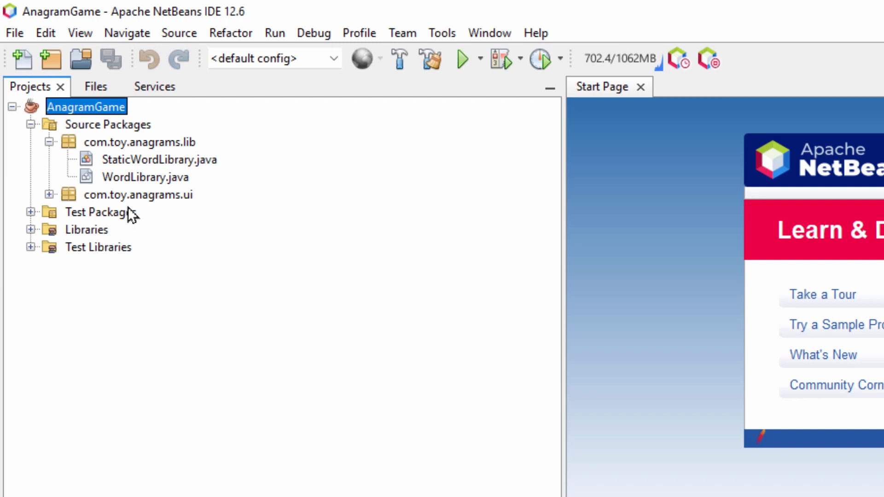
double_click(137, 179)
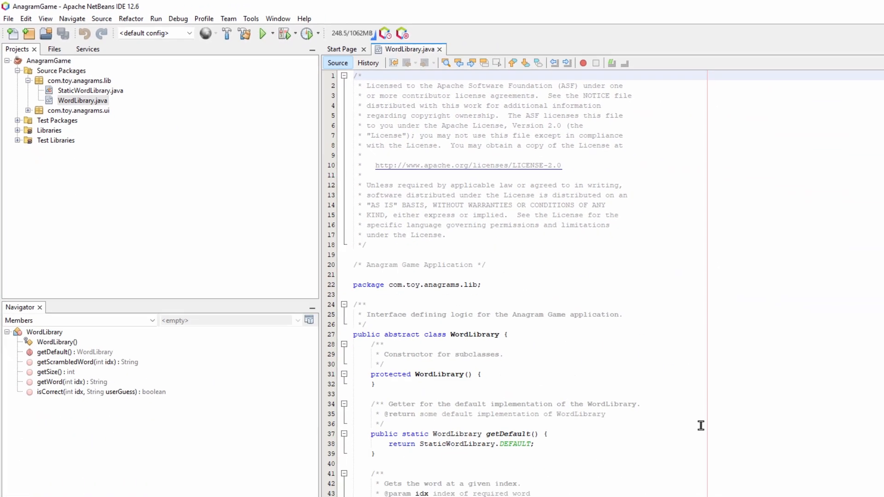
scroll(686, 421, "down", 12)
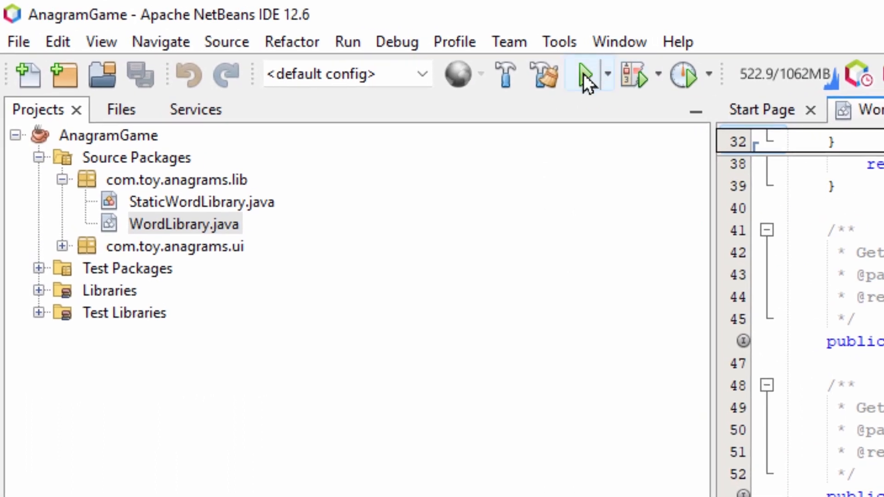
Run the AnagramGame project and submit "hhhdhdh" as the guess for the scrambled word.
left_click(584, 73)
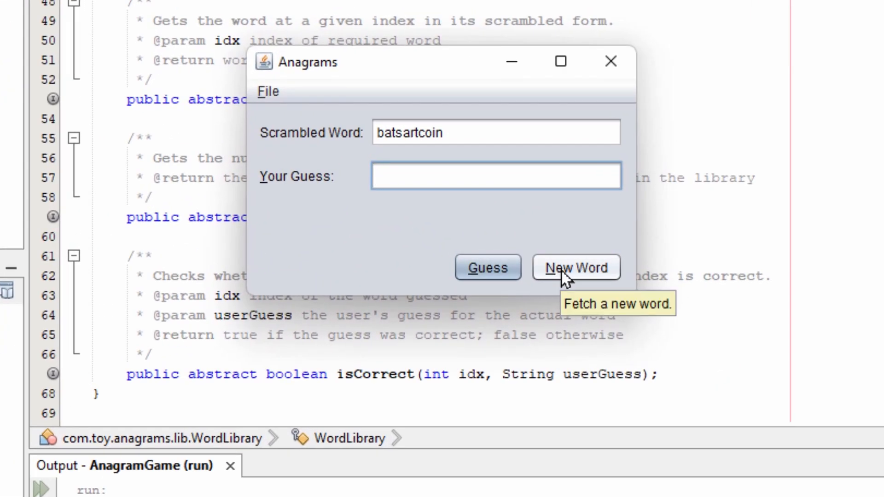
type("hhhdhdh")
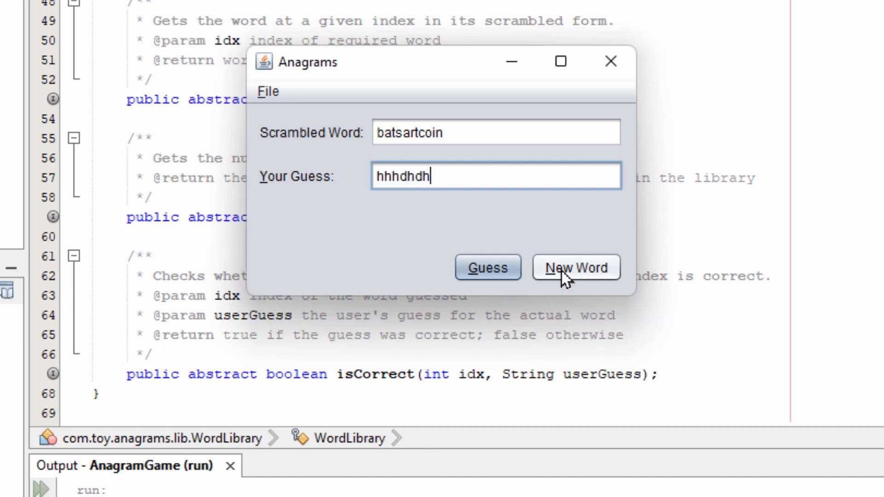
left_click(502, 274)
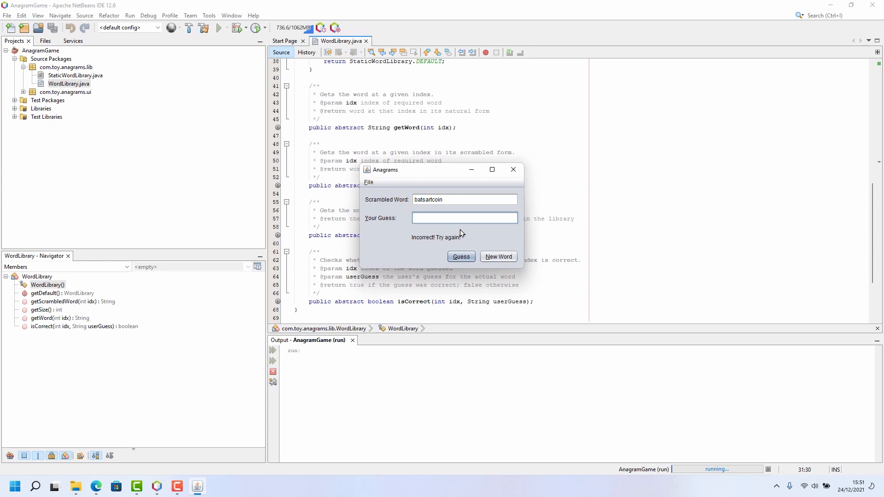